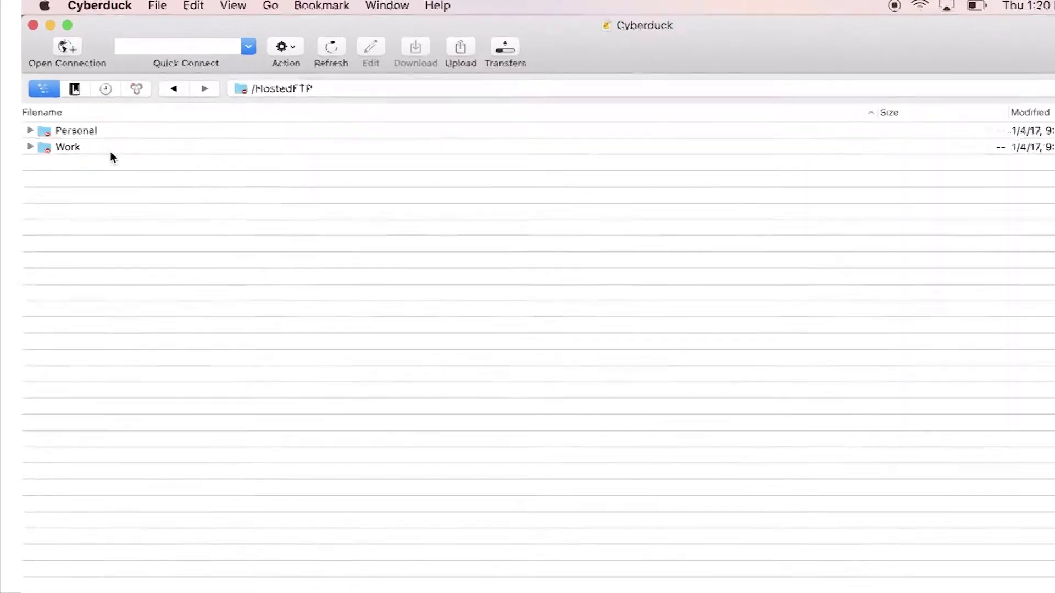
Add the Quick Look item to the toolbar through Customize Toolbar, then open the Work folder.
{"action": "left_click", "coordinate": [233, 6]}
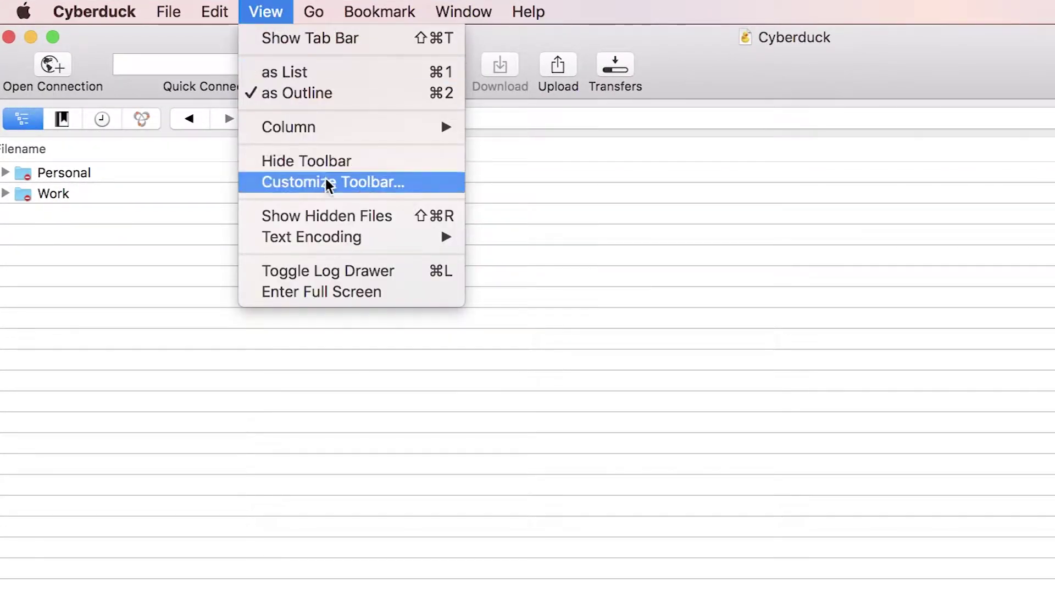
{"action": "left_click", "coordinate": [327, 181]}
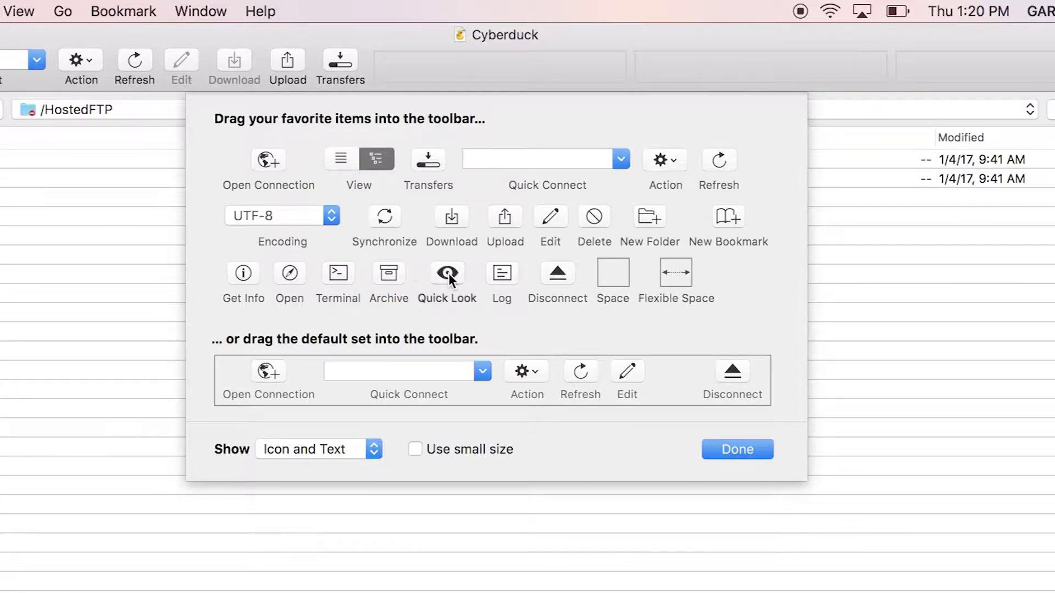
{"action": "left_click_drag", "start_coordinate": [448, 272], "coordinate": [367, 64]}
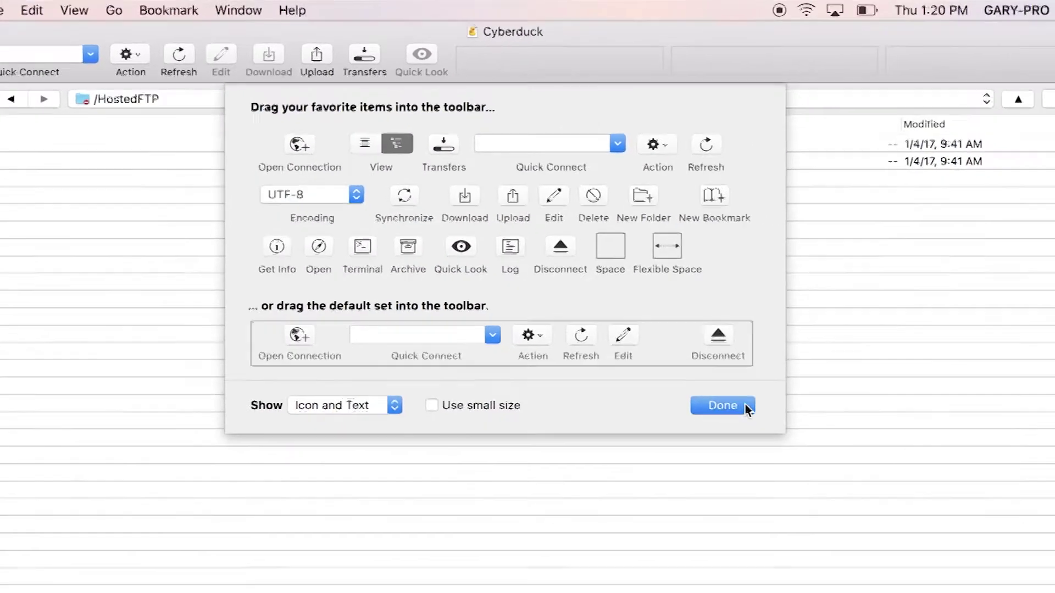
{"action": "left_click", "coordinate": [737, 450]}
{"action": "double_click", "coordinate": [46, 130]}
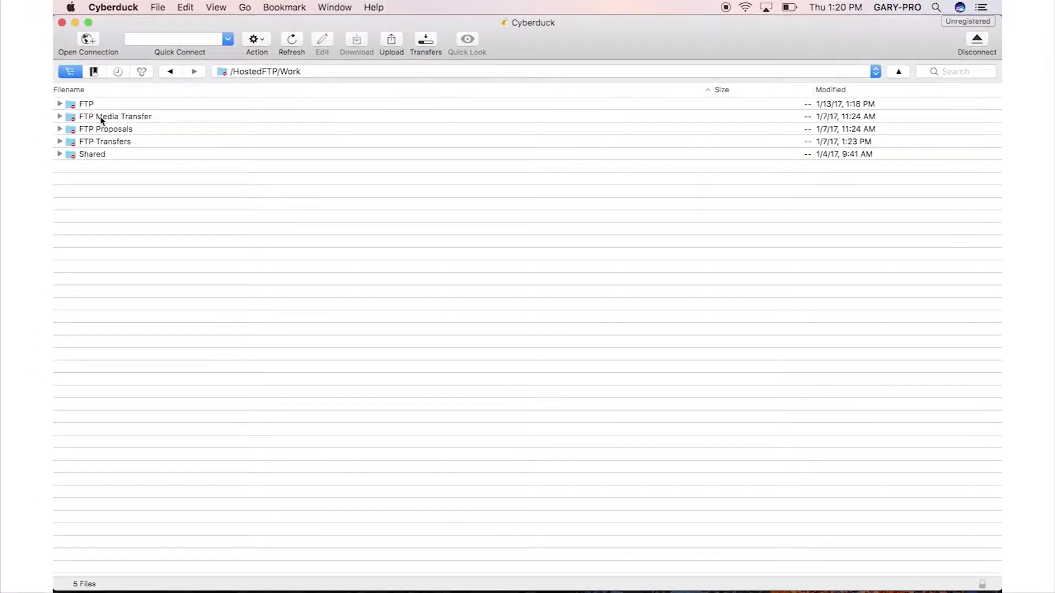
Open FTP Proposals, preview branding 1.jpg in Quick Look, and check its context menu.
{"action": "double_click", "coordinate": [107, 129]}
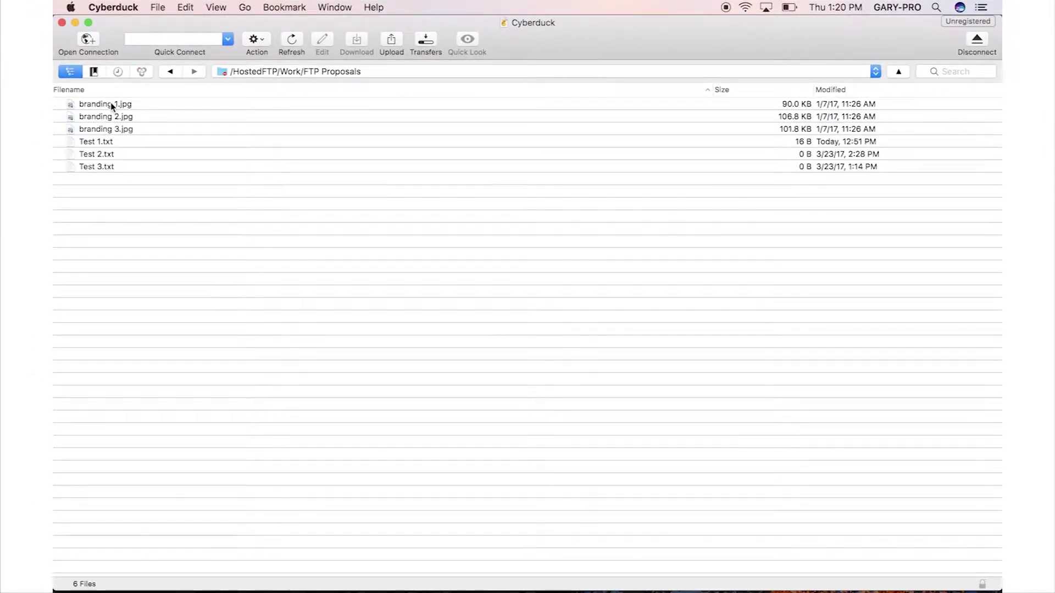
{"action": "left_click", "coordinate": [110, 104]}
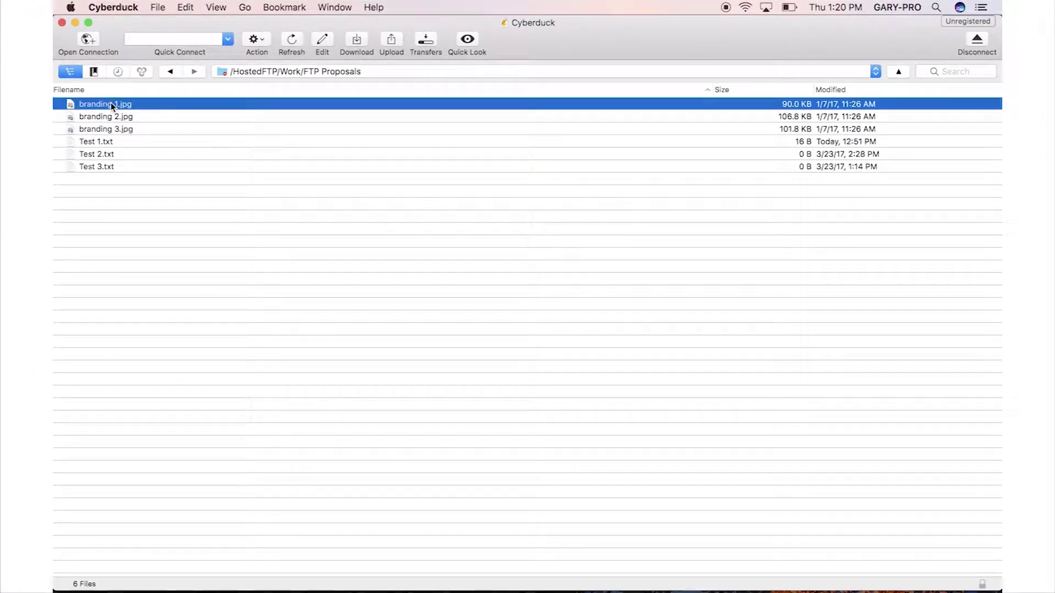
{"action": "left_click", "coordinate": [466, 41]}
{"action": "right_click", "coordinate": [296, 108]}
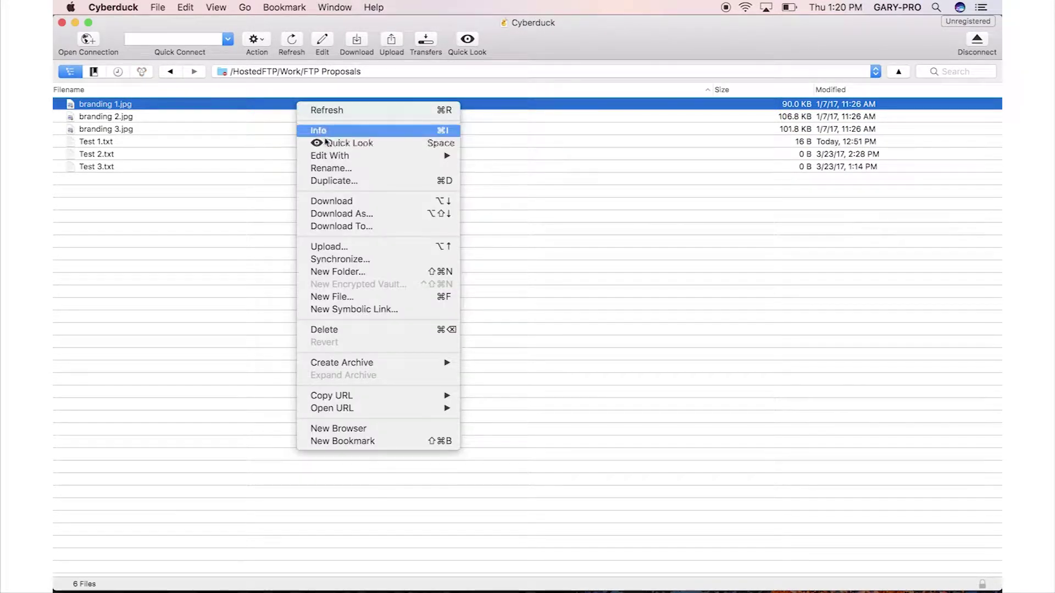
{"action": "mouse_move", "coordinate": [341, 157]}
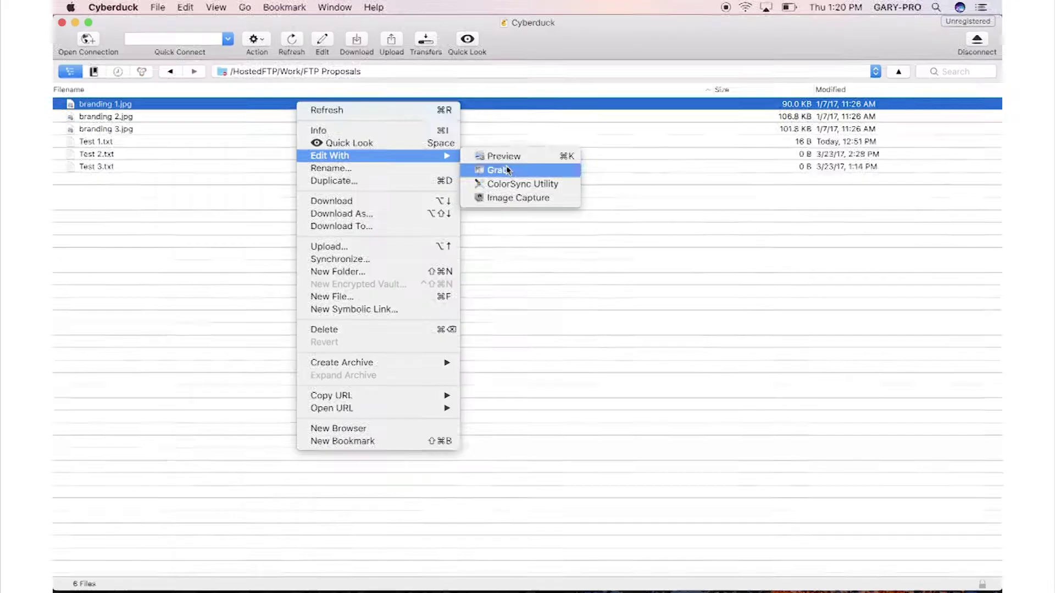
{"action": "left_click", "coordinate": [494, 162]}
Preview branding 1.jpg again with Quick Look, then close the preview and deselect it.
{"action": "left_click", "coordinate": [127, 101]}
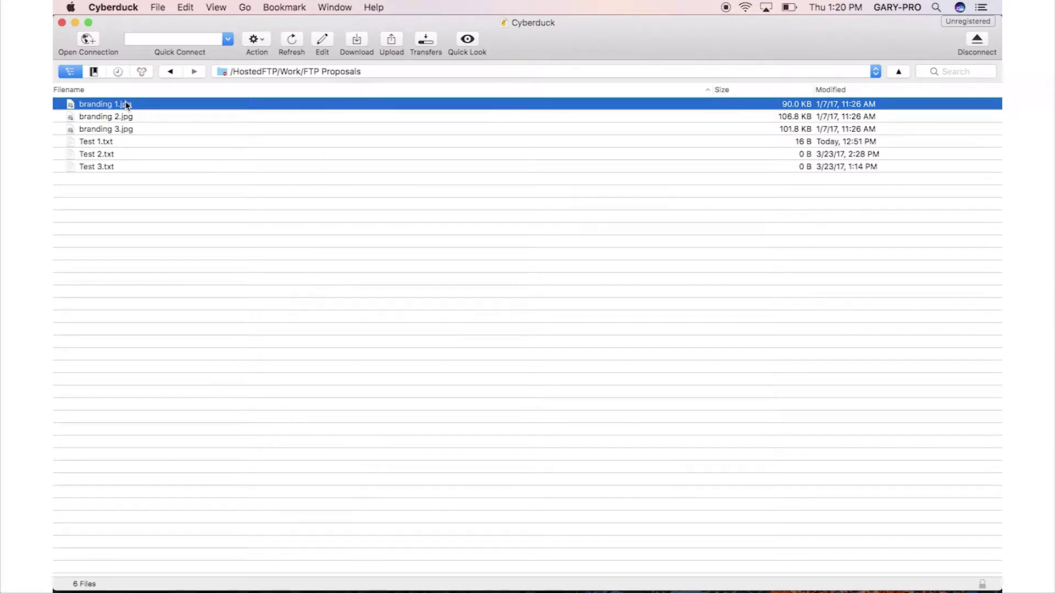
{"action": "left_click", "coordinate": [466, 43]}
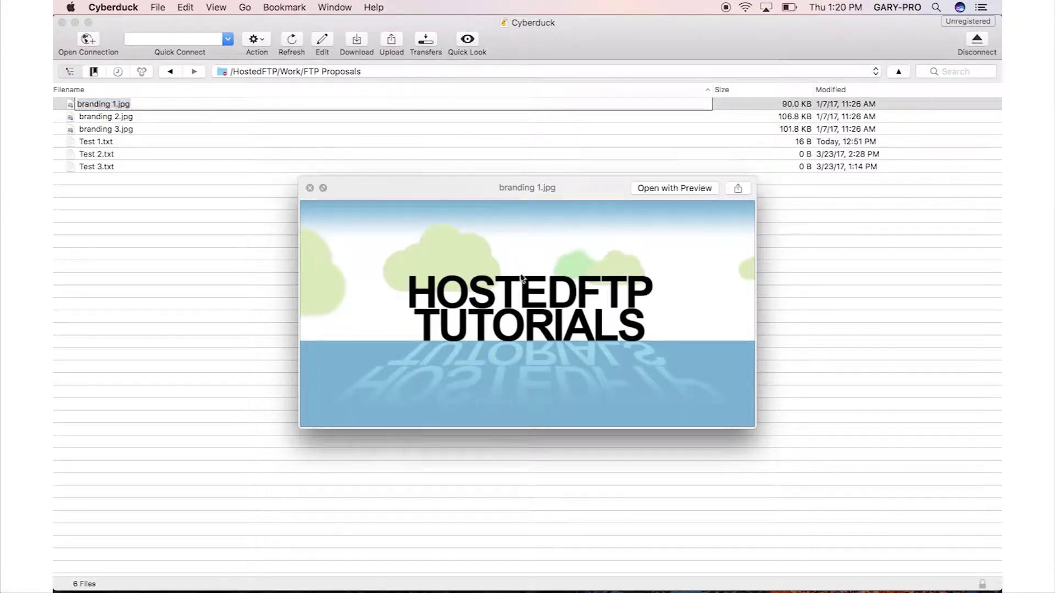
{"action": "left_click", "coordinate": [309, 189]}
{"action": "left_click", "coordinate": [301, 199]}
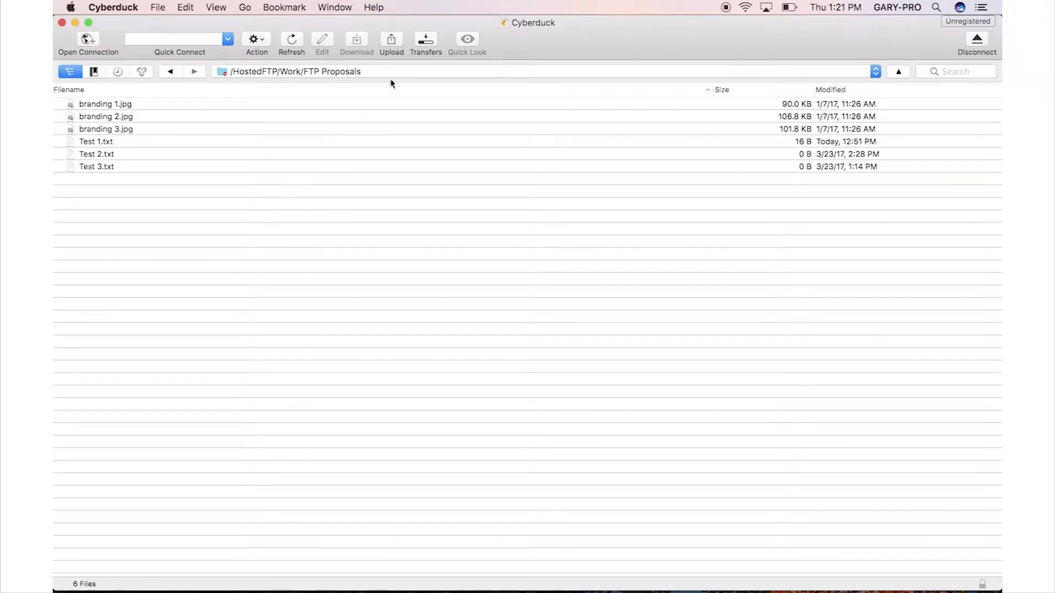
Show the Transfers window, review the Transfers pane in Preferences, then close Preferences.
{"action": "left_click", "coordinate": [426, 41]}
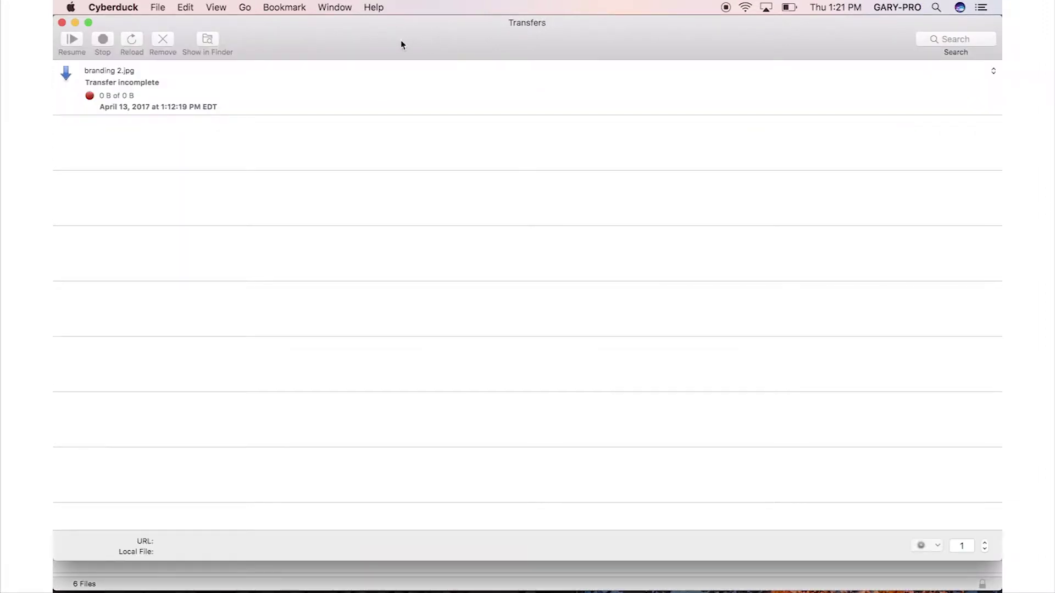
{"action": "left_click", "coordinate": [113, 7]}
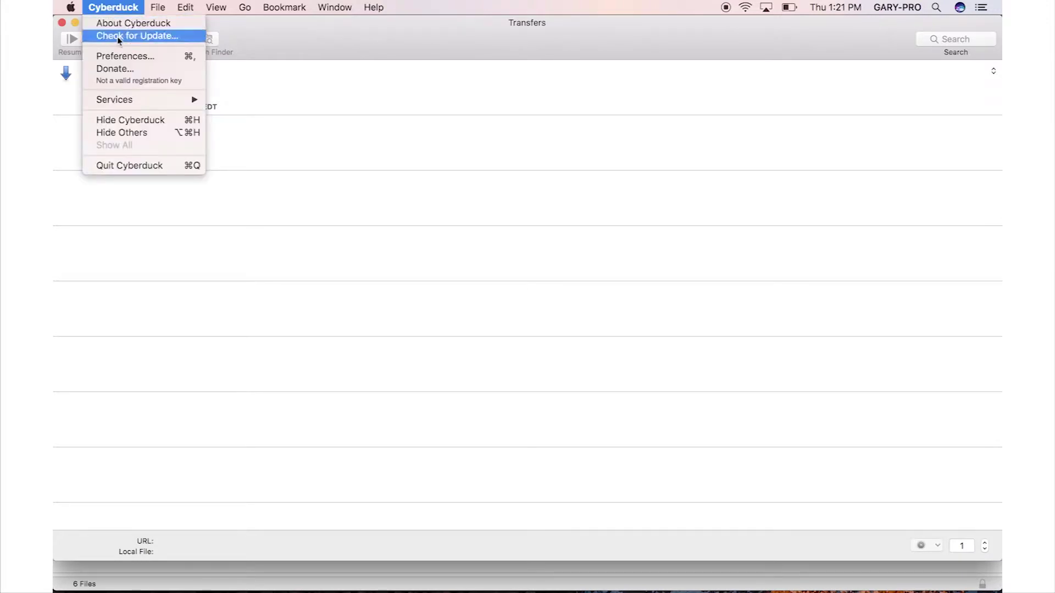
{"action": "left_click", "coordinate": [117, 56]}
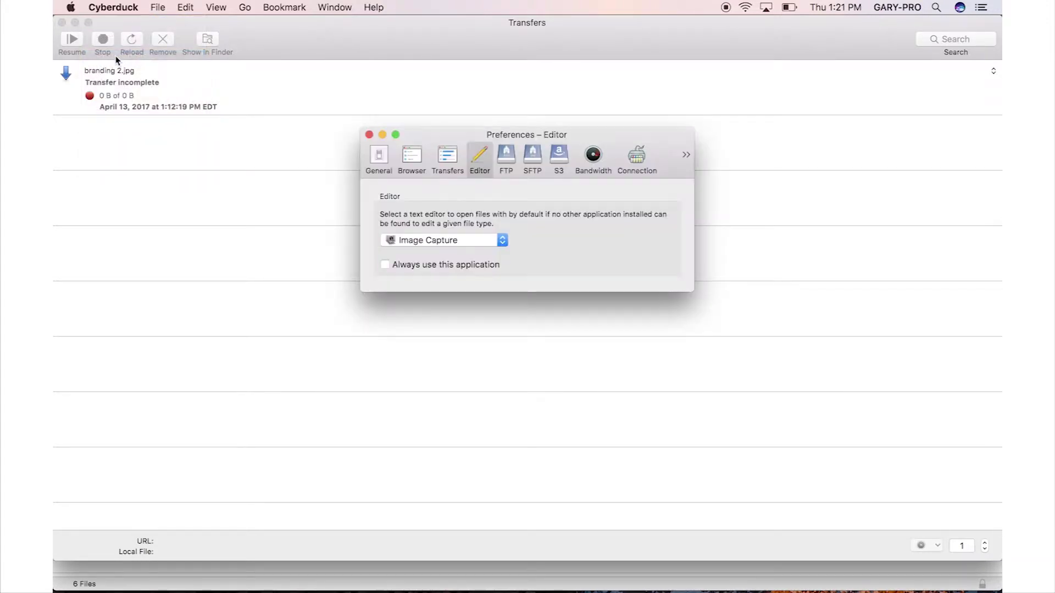
{"action": "left_click", "coordinate": [445, 159]}
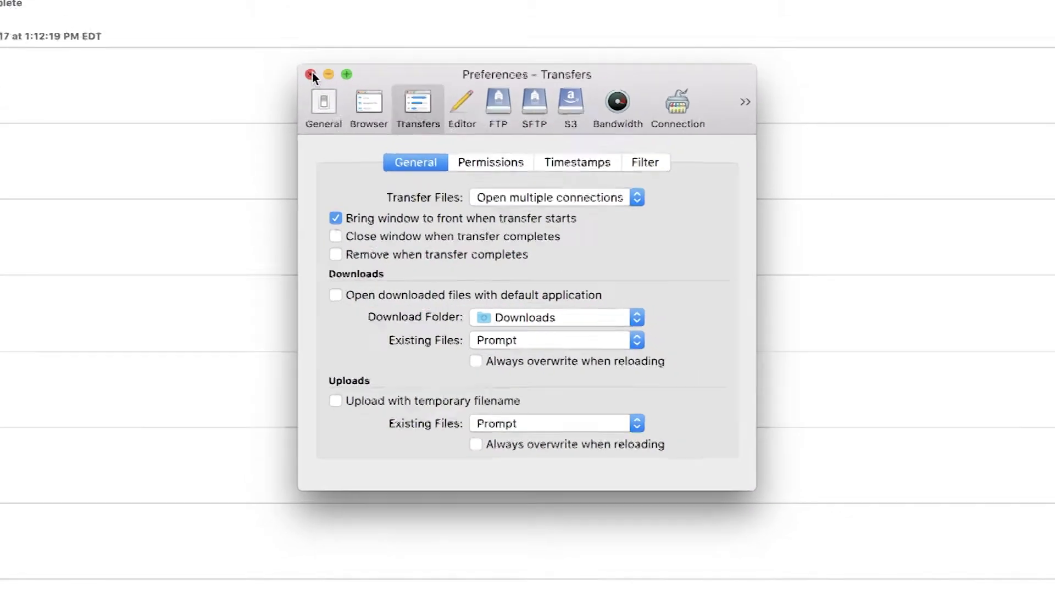
{"action": "left_click", "coordinate": [276, 40]}
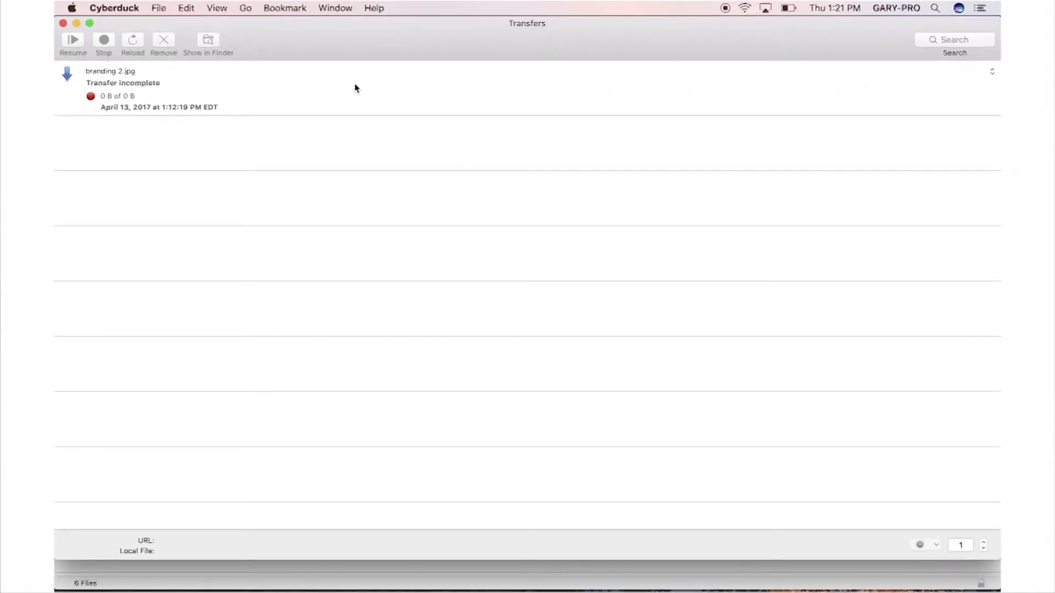
Select the branding 2.jpg transfer and limit the bandwidth to 500.0 KB/s.
{"action": "left_click", "coordinate": [356, 88]}
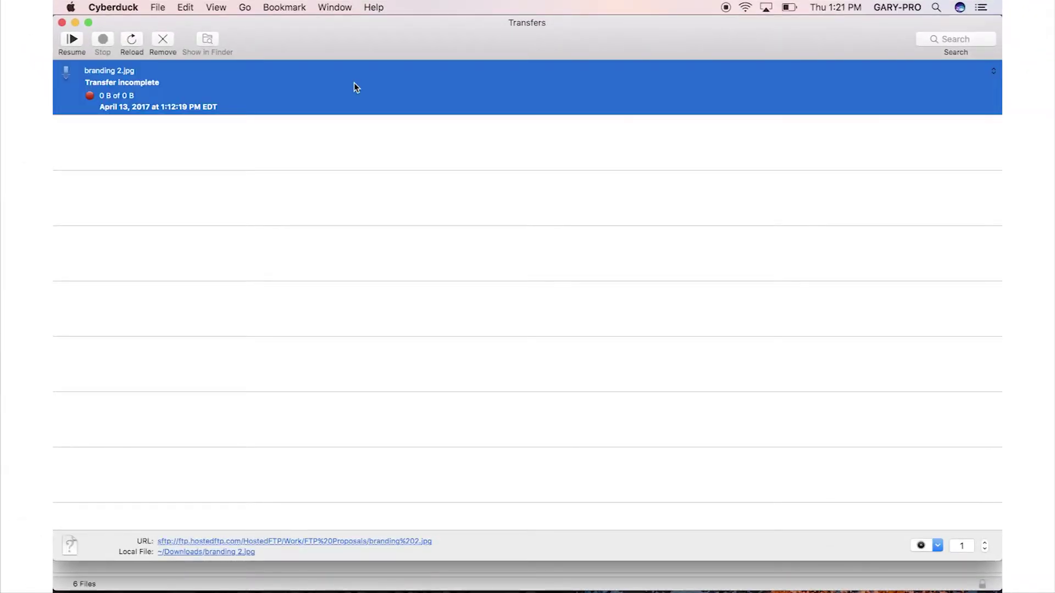
{"action": "left_click", "coordinate": [939, 546]}
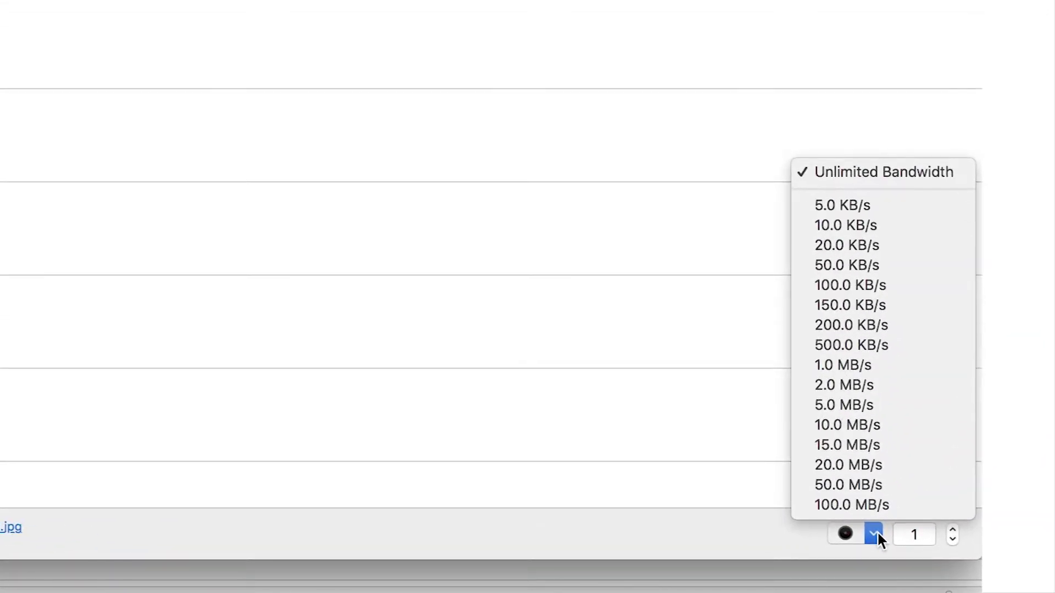
{"action": "left_click", "coordinate": [872, 533]}
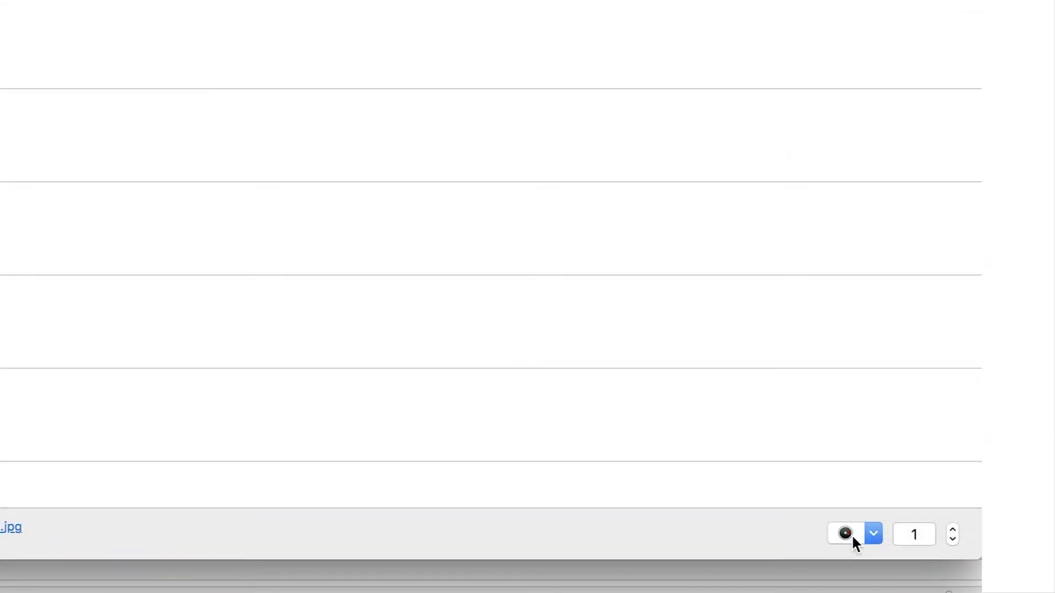
{"action": "left_click", "coordinate": [872, 534]}
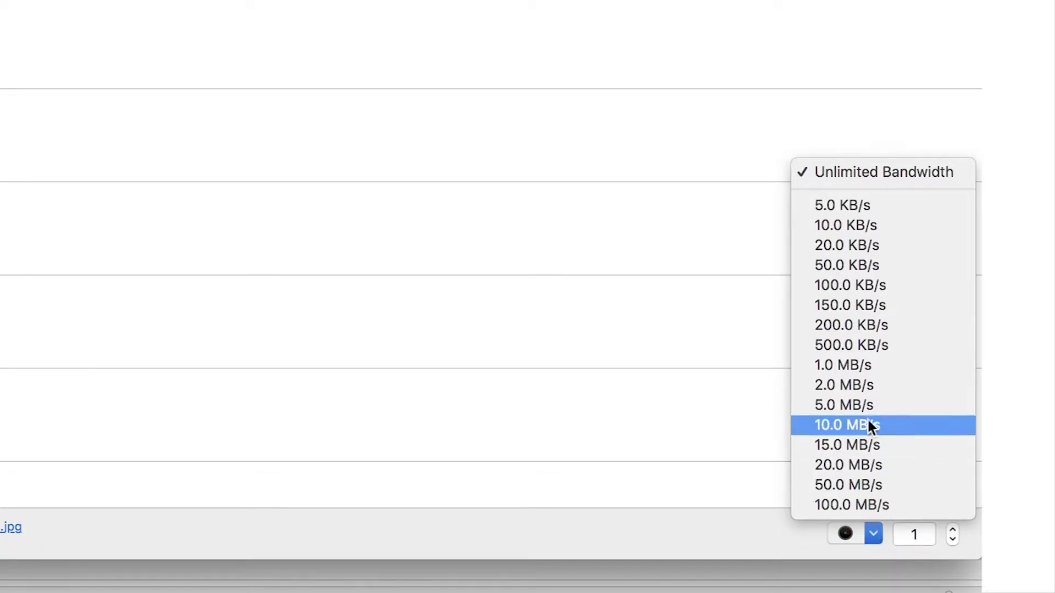
{"action": "left_click", "coordinate": [869, 351]}
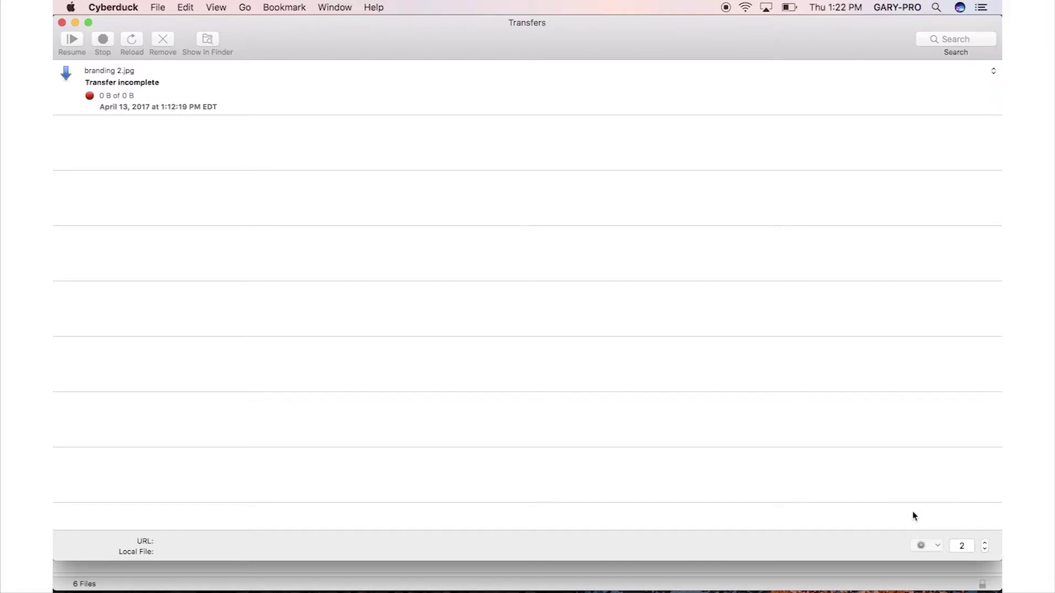
Close the Transfers window, add the Transfers item to the toolbar, and return to the Work folder.
{"action": "left_click", "coordinate": [61, 22]}
{"action": "left_click", "coordinate": [216, 8]}
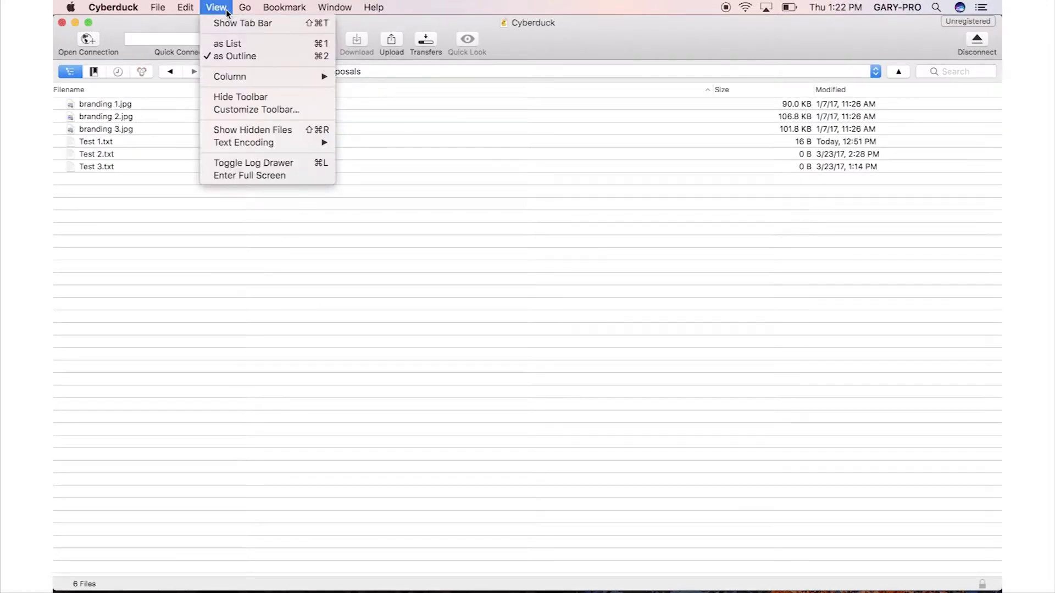
{"action": "left_click", "coordinate": [256, 109]}
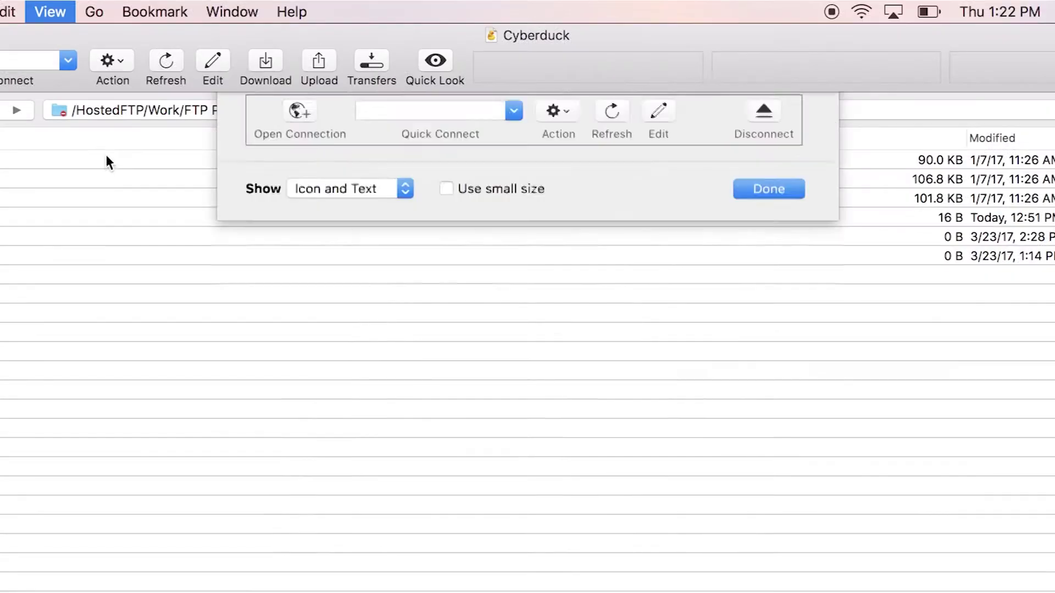
{"action": "left_click_drag", "start_coordinate": [472, 160], "coordinate": [381, 62]}
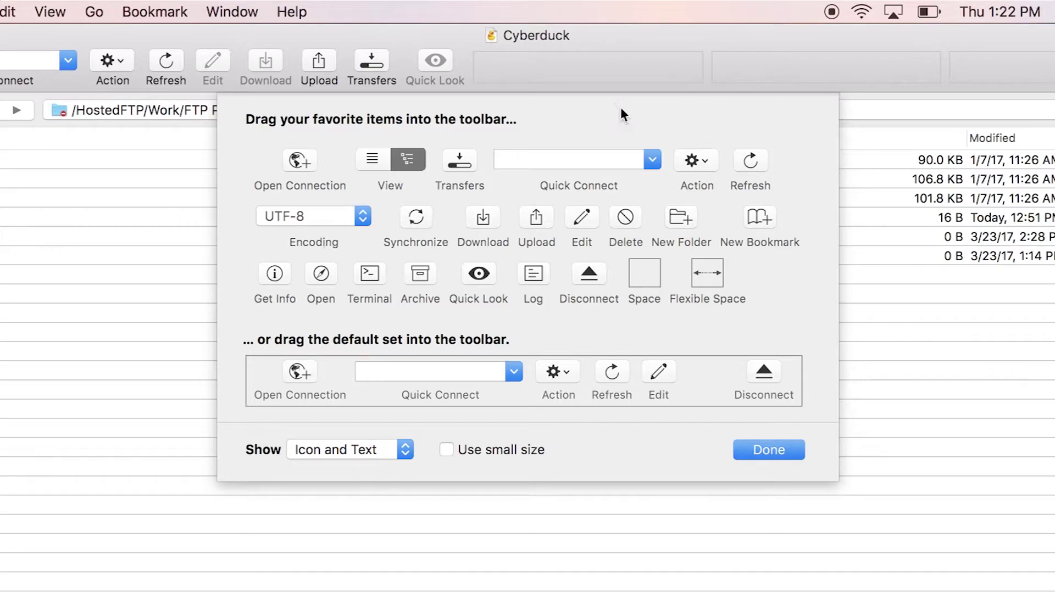
{"action": "left_click", "coordinate": [768, 449]}
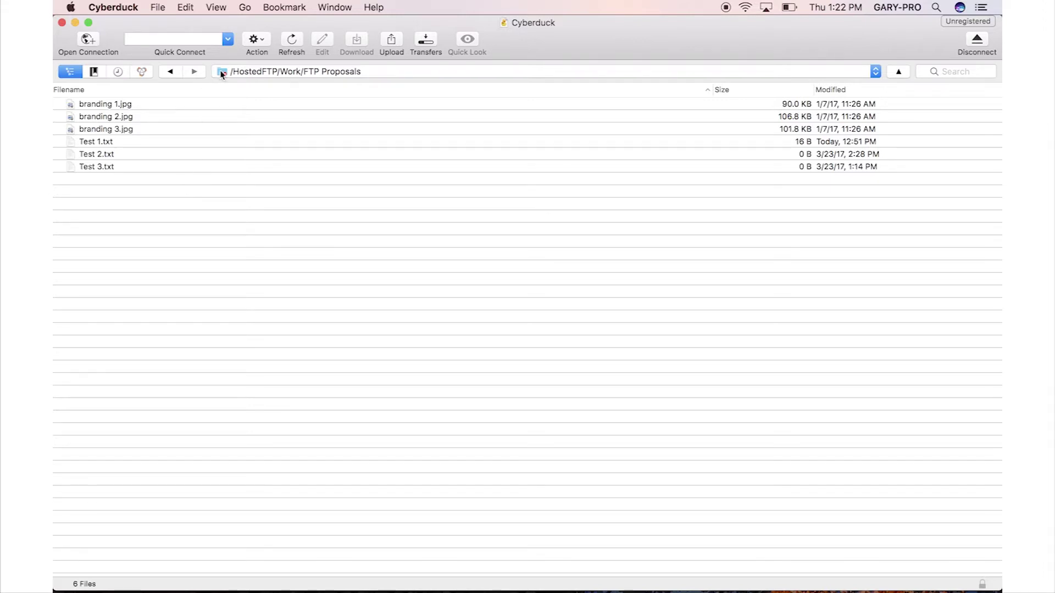
{"action": "left_click", "coordinate": [172, 72]}
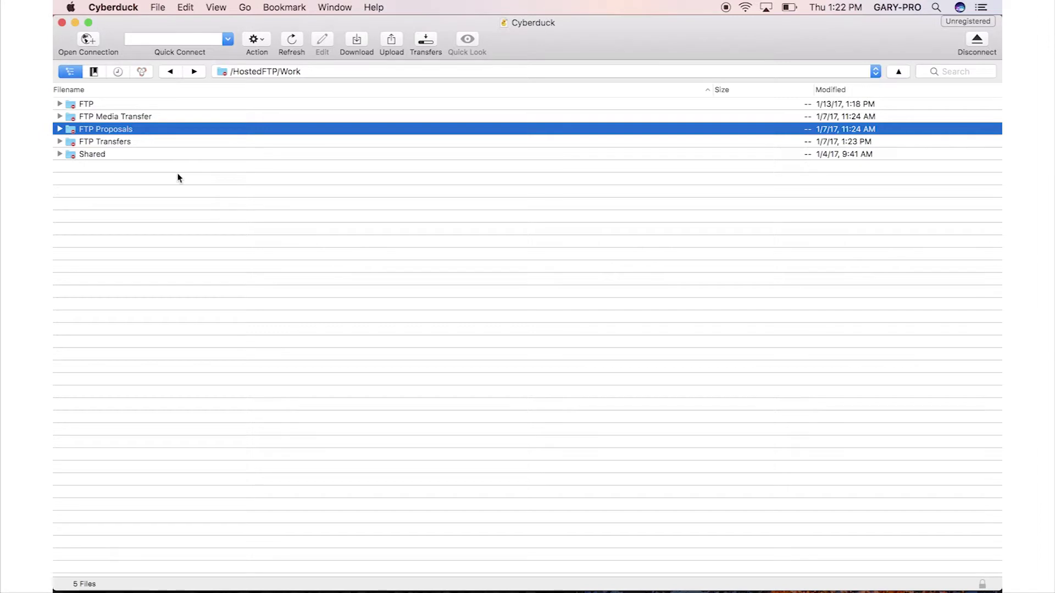
Start a Synchronize of the FTP Proposals folder from the File menu.
{"action": "right_click", "coordinate": [176, 136]}
{"action": "left_click", "coordinate": [260, 43]}
{"action": "left_click", "coordinate": [260, 42]}
{"action": "left_click", "coordinate": [159, 12]}
{"action": "left_click", "coordinate": [158, 7]}
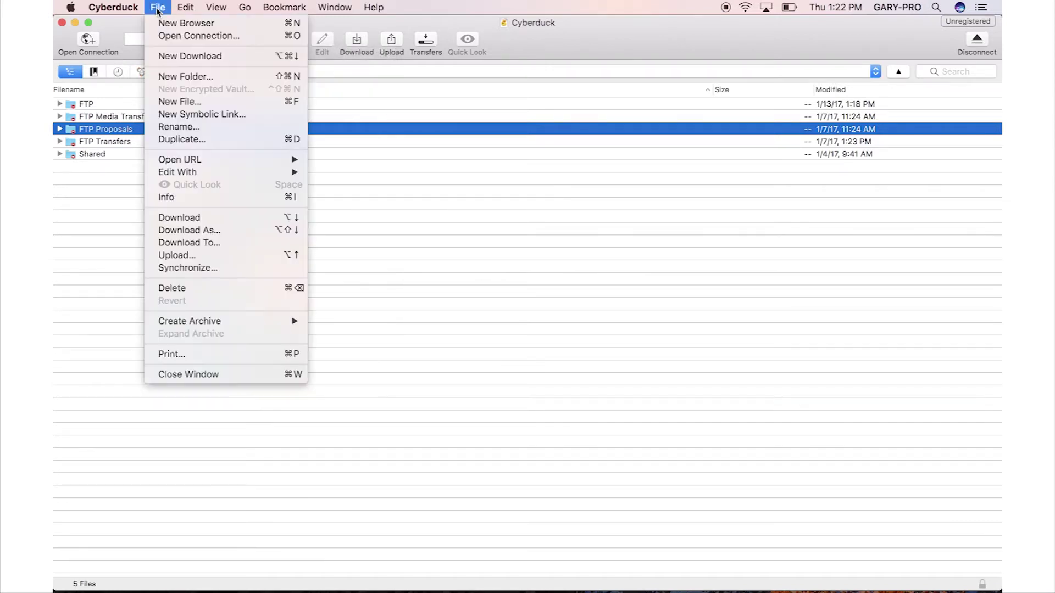
{"action": "left_click", "coordinate": [183, 270]}
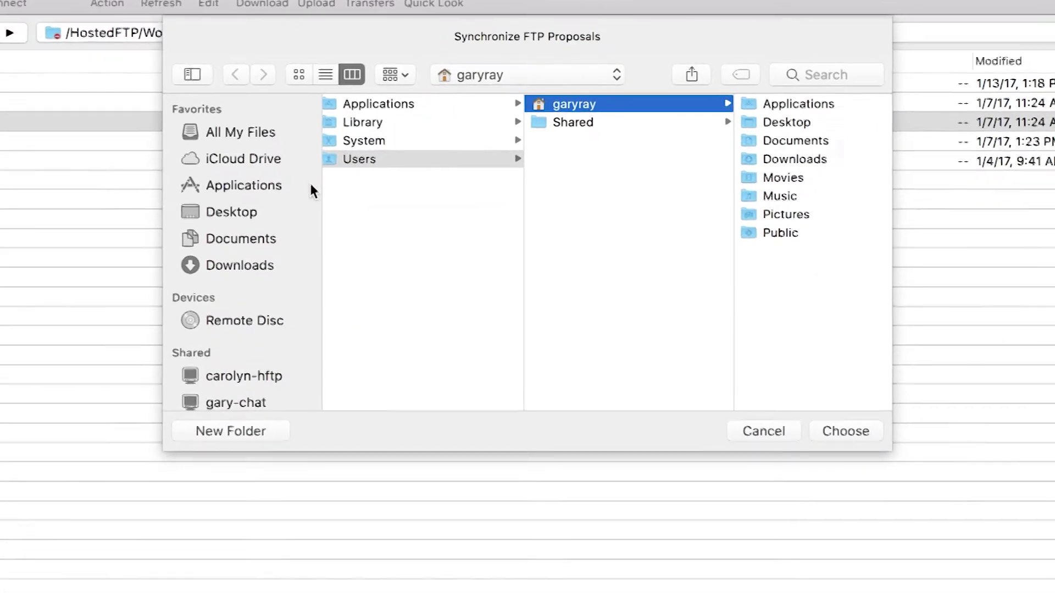
Choose Desktop/Folder A as the local sync folder and allow the server's fingerprint.
{"action": "left_click", "coordinate": [232, 211]}
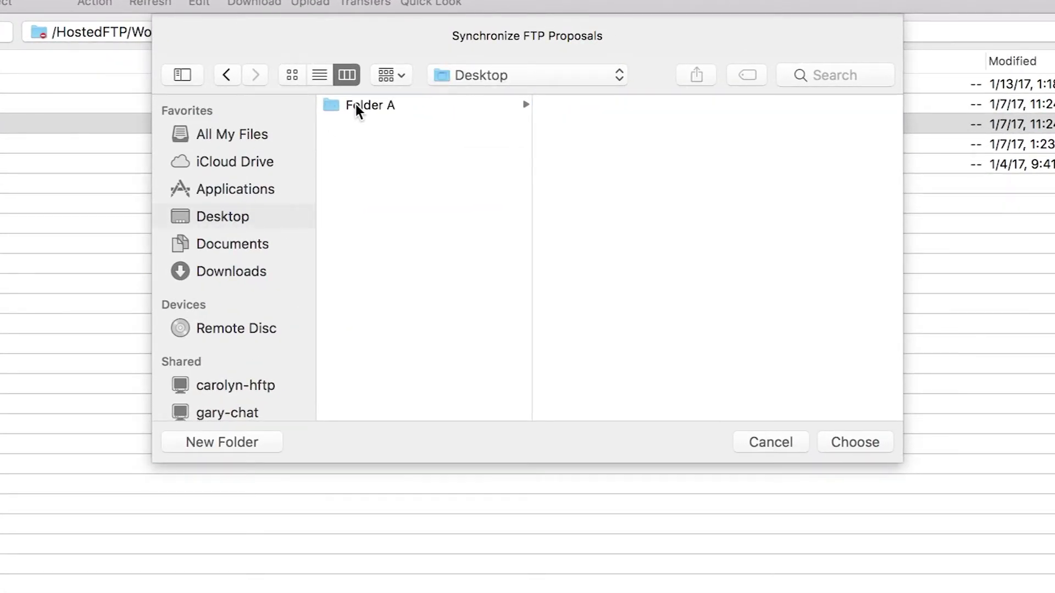
{"action": "left_click", "coordinate": [356, 108]}
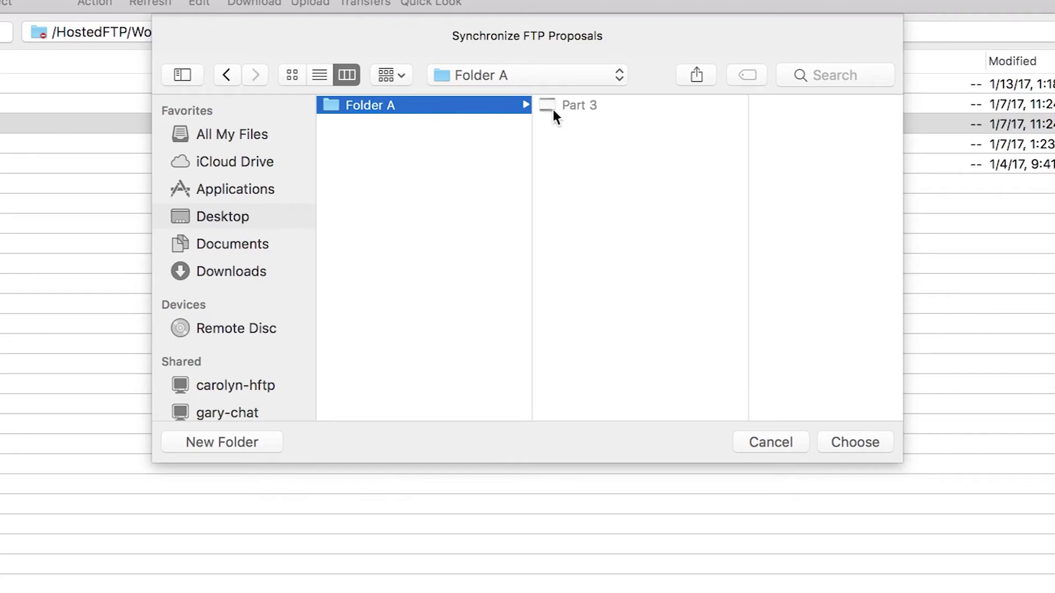
{"action": "left_click", "coordinate": [852, 443]}
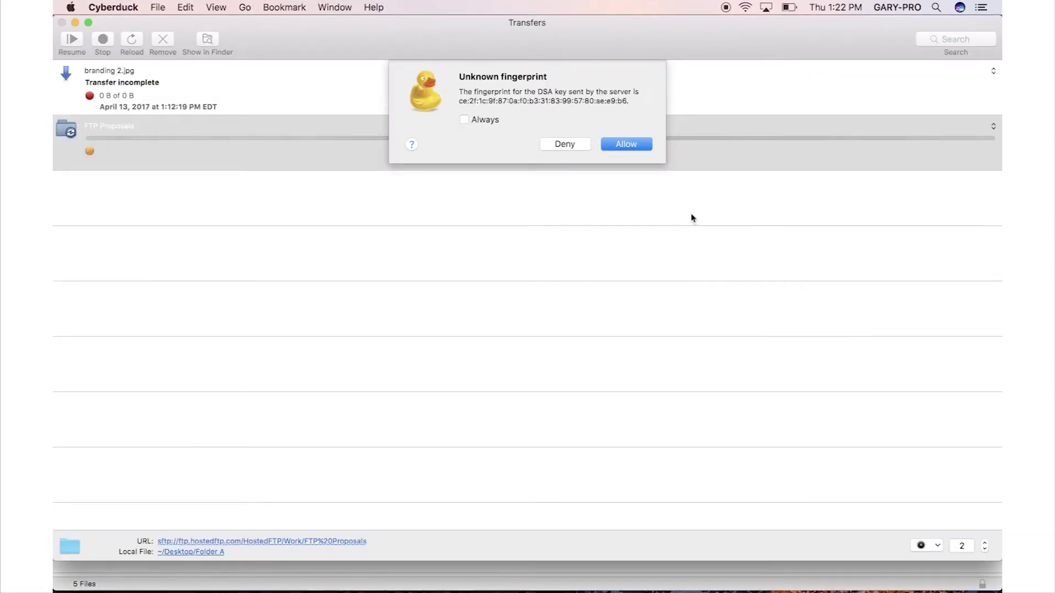
{"action": "left_click", "coordinate": [638, 145]}
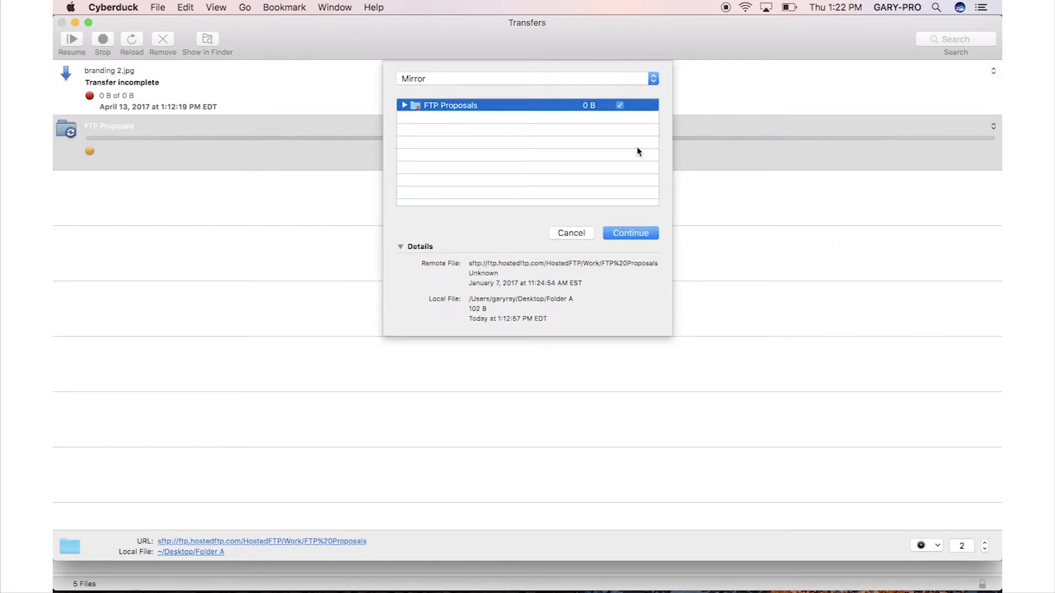
Change the sync type for FTP Proposals from Mirror to Download.
{"action": "left_click", "coordinate": [614, 79]}
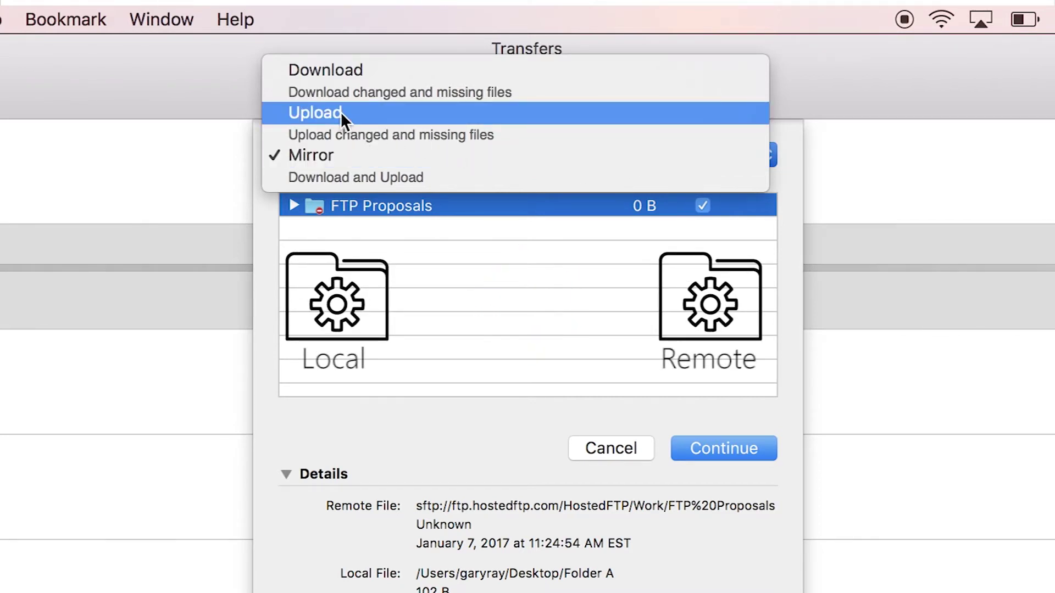
{"action": "left_click", "coordinate": [333, 69]}
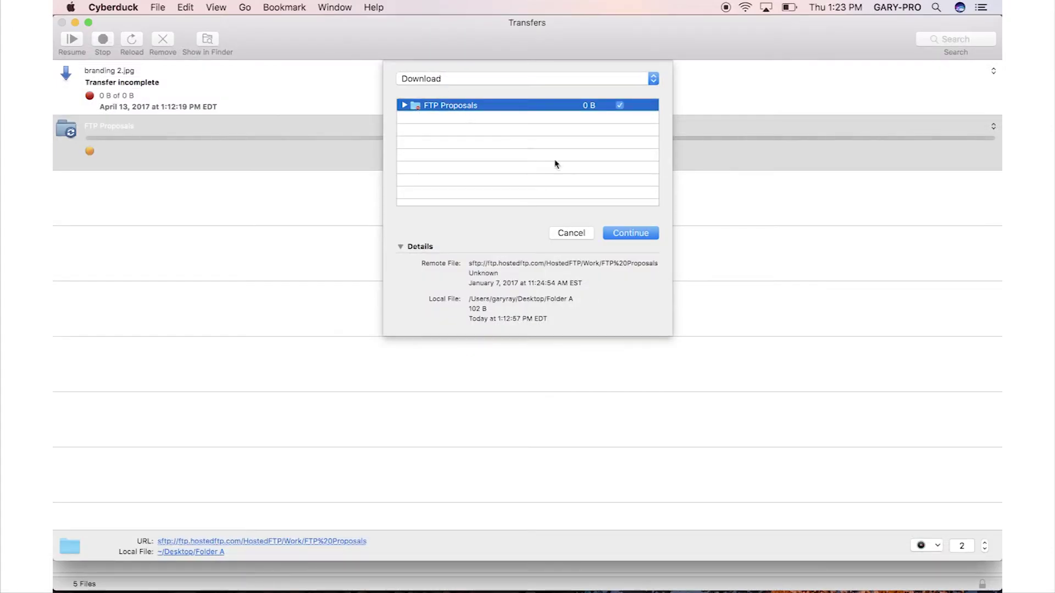
Continue the sync so the FTP Proposals download begins.
{"action": "left_click", "coordinate": [724, 448]}
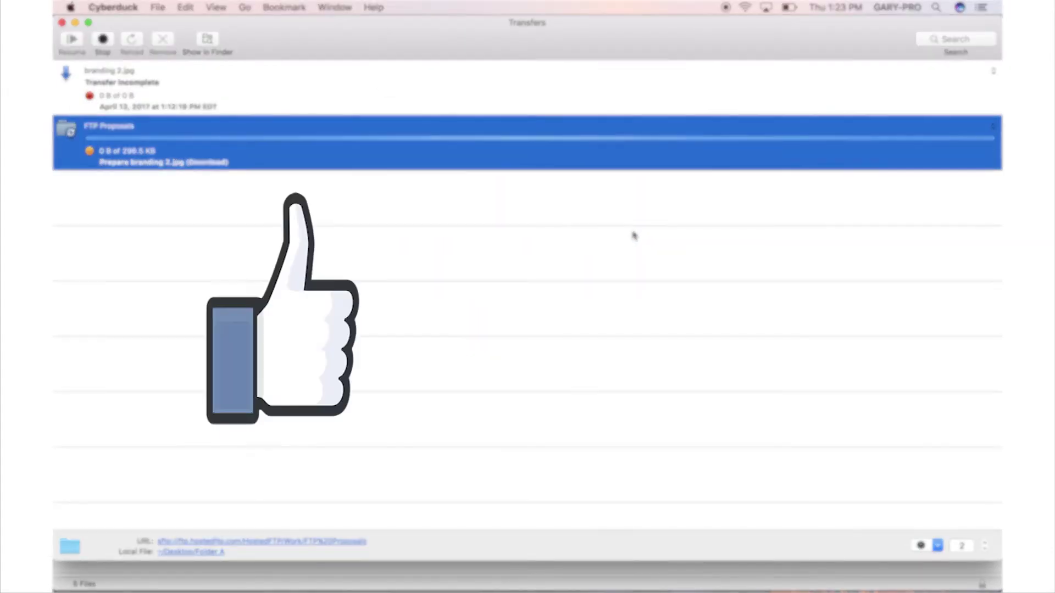